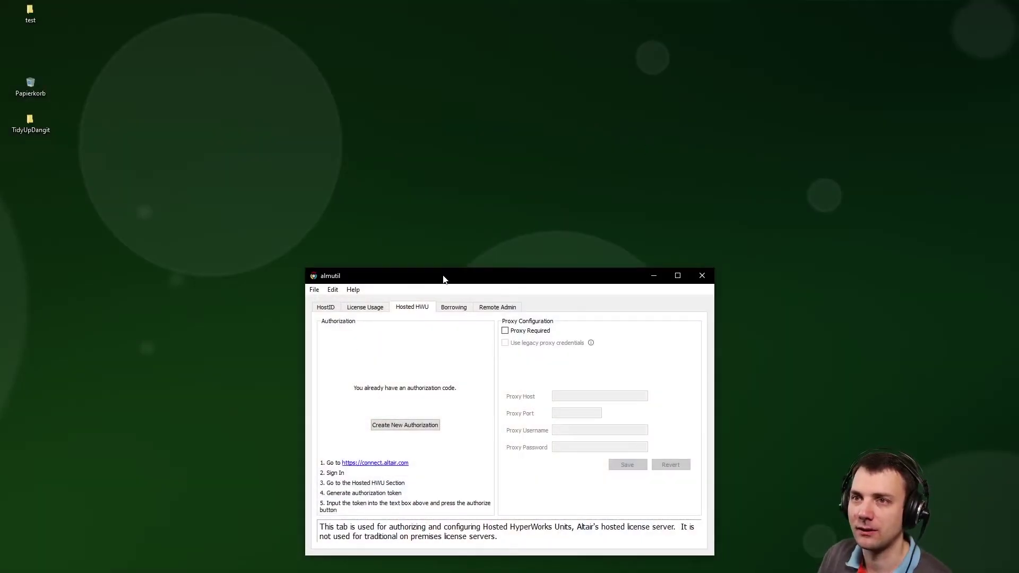
Step: Move almutil to the upper left and browse the Start menu's Altair folders to Altair 2021.2
drag(442, 276, 335, 81)
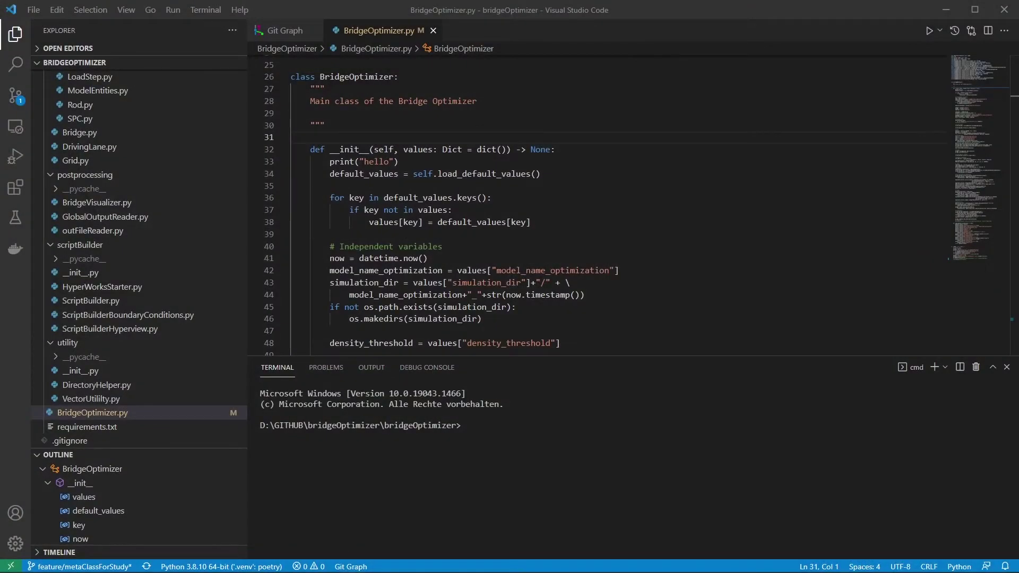
key(super)
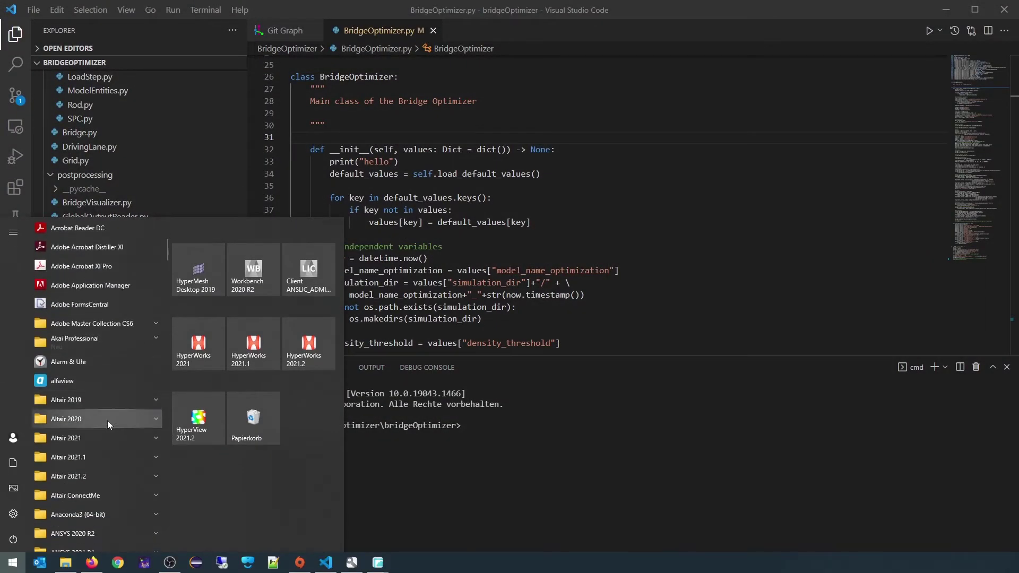
scroll(89, 350, down, 2)
click(110, 437)
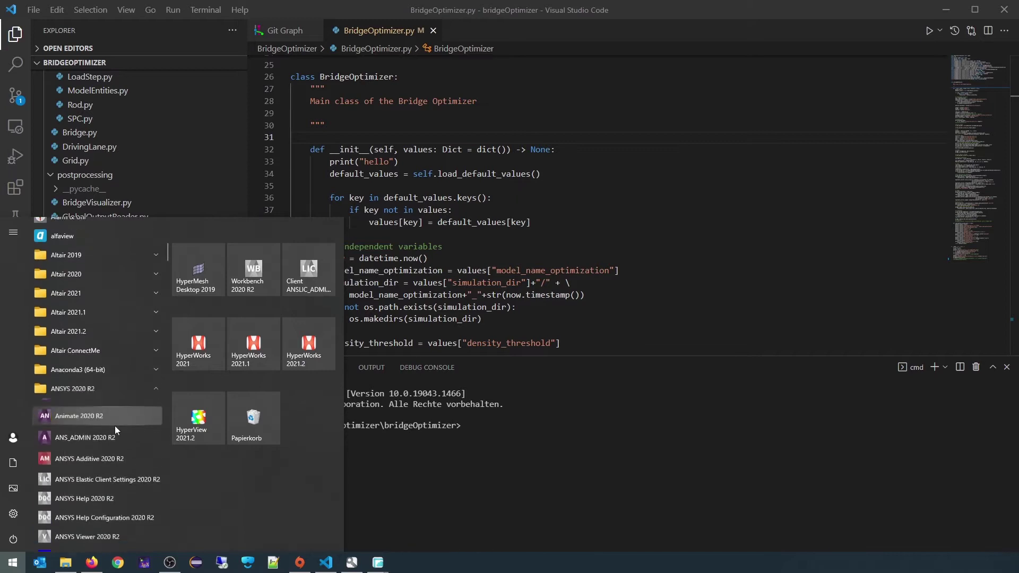
click(92, 330)
scroll(93, 318, up, 1)
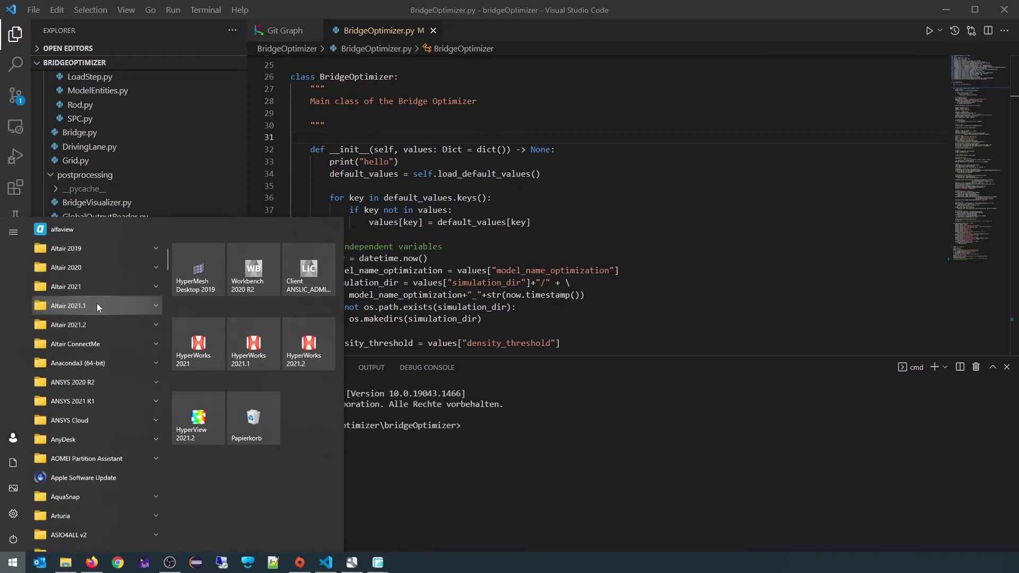
click(97, 305)
click(95, 308)
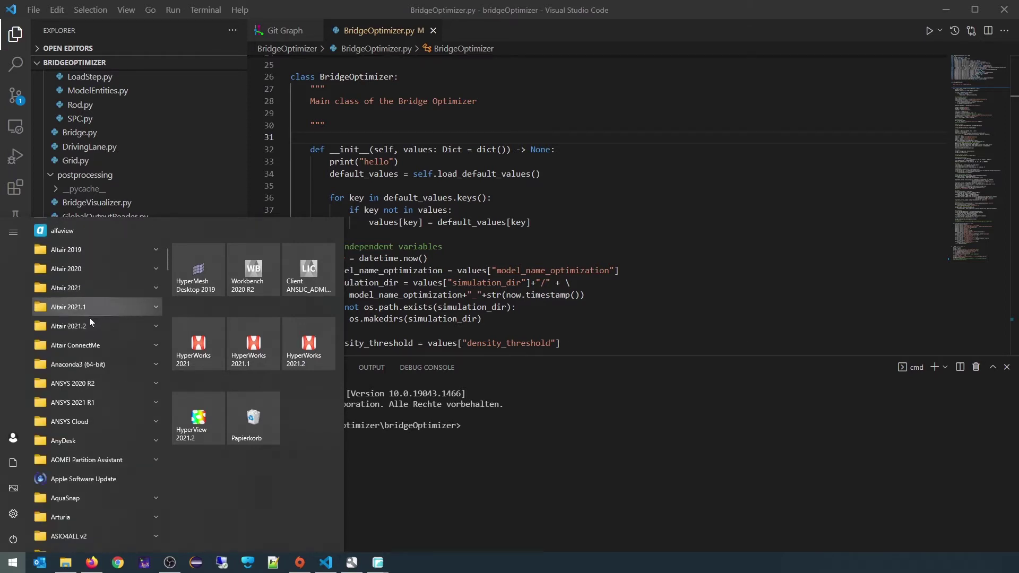
click(85, 328)
scroll(92, 335, down, 1)
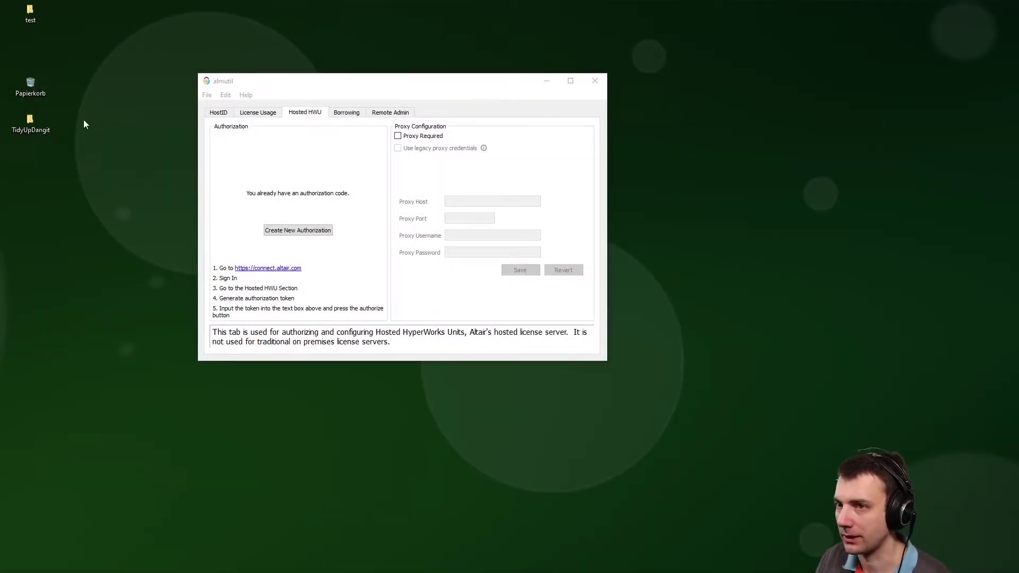
Step: Nudge the almutil window slightly down and right, then go to the Borrowing page
drag(375, 81, 405, 107)
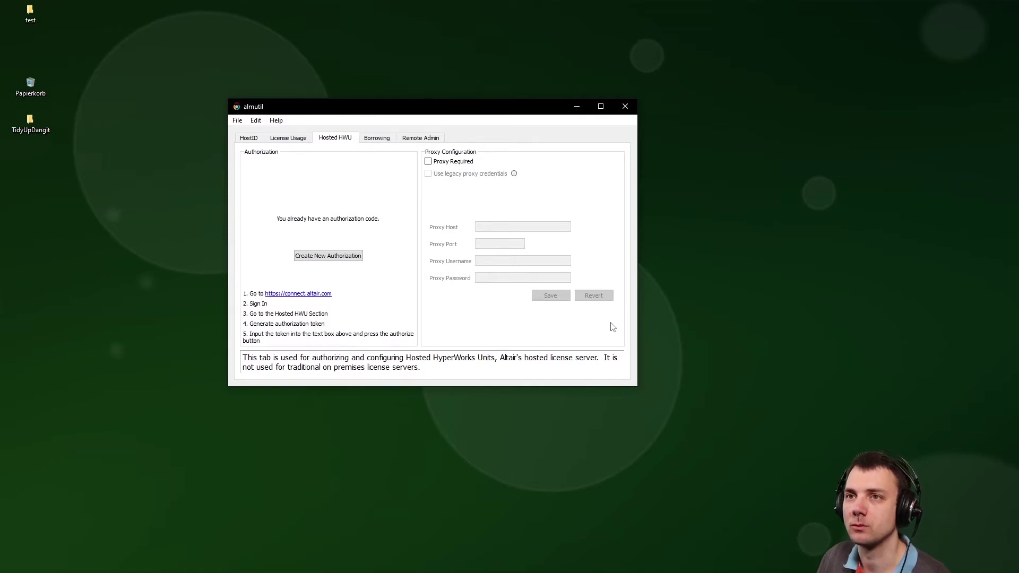
click(375, 139)
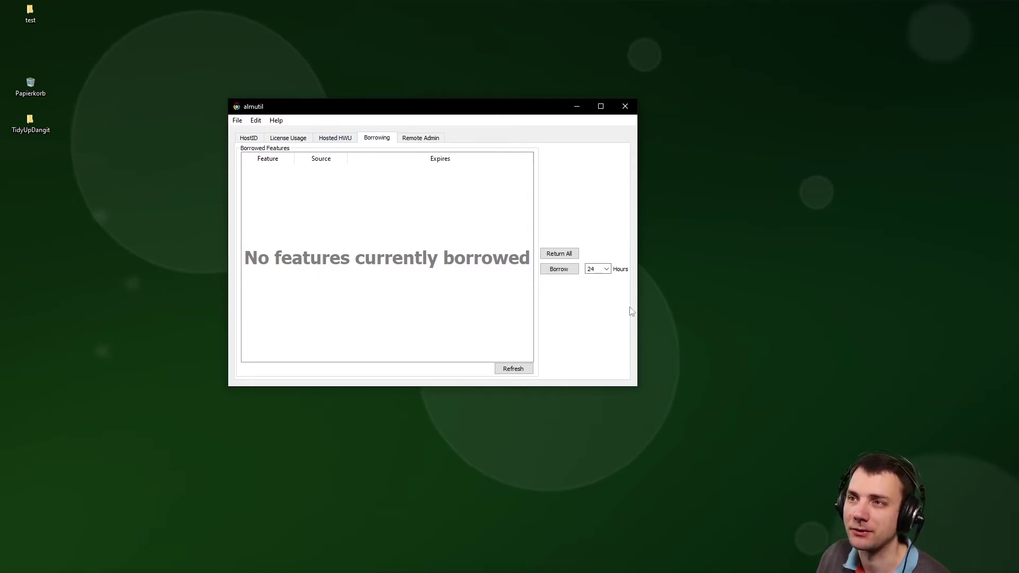
Step: Check the Hours choices, keep the 24-hour borrow period, and focus the Borrow action
click(607, 270)
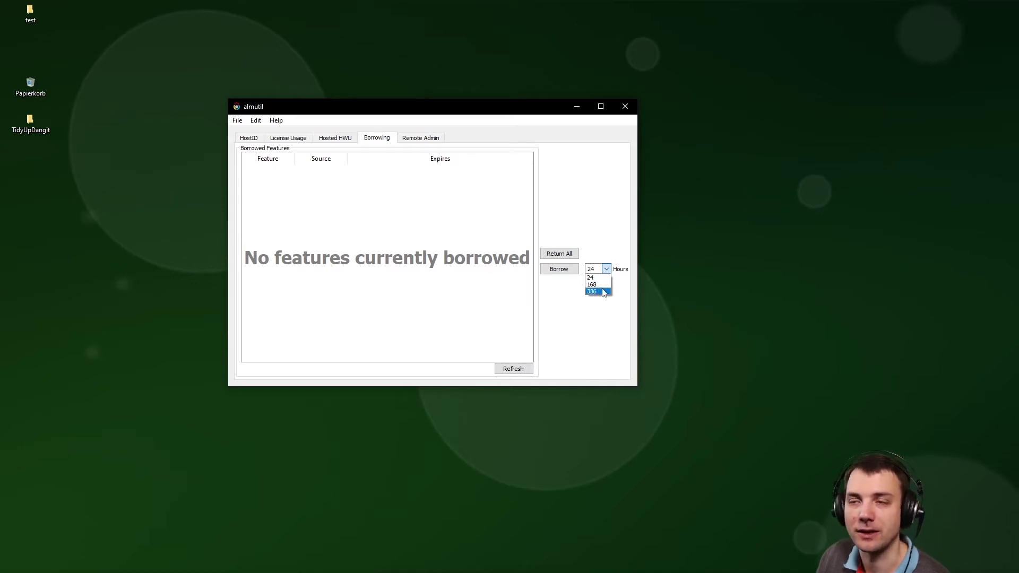
click(606, 253)
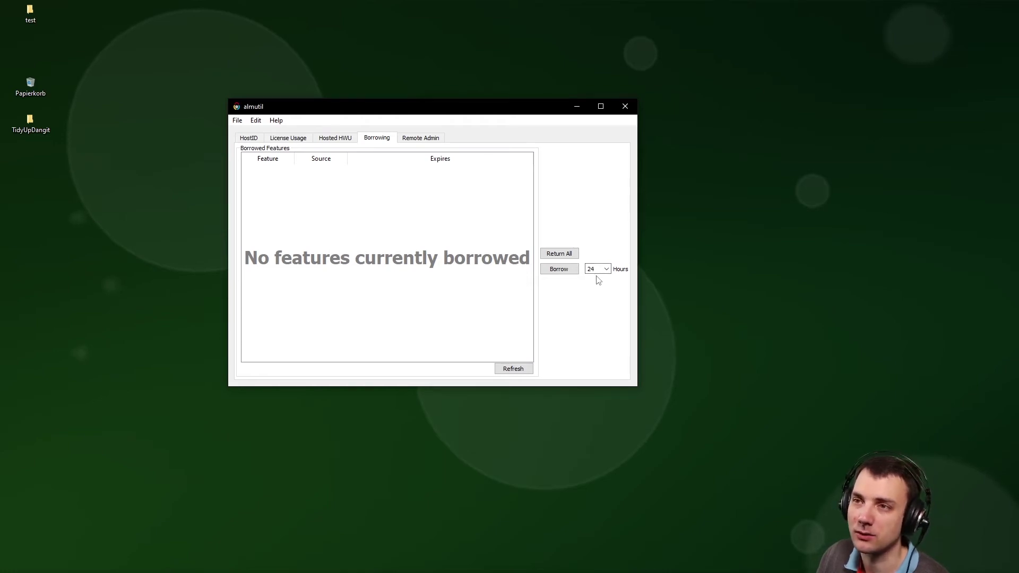
key(Tab)
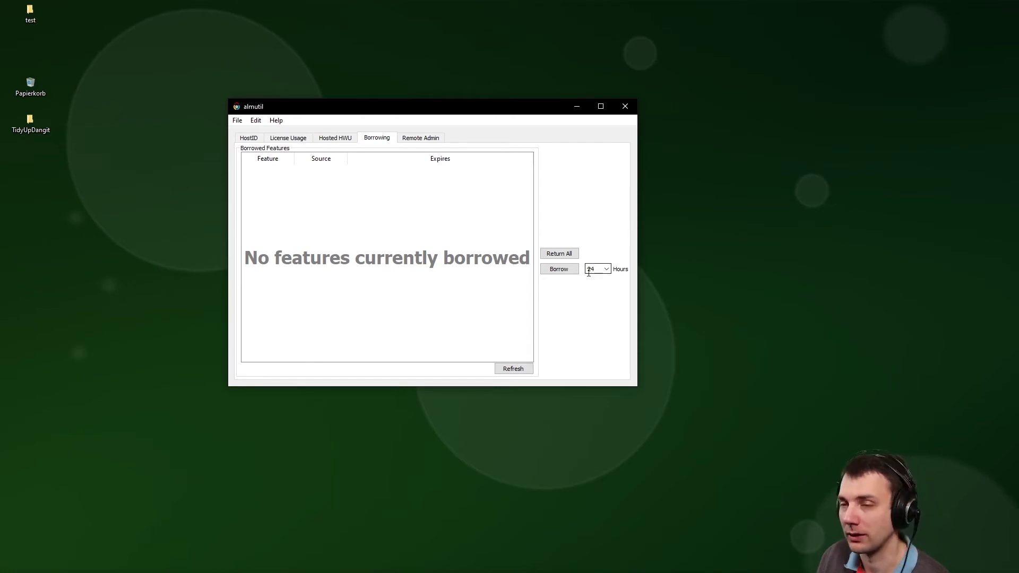
key(shift+Tab)
Step: Start borrowing the licenses for 24 hours
key(Return)
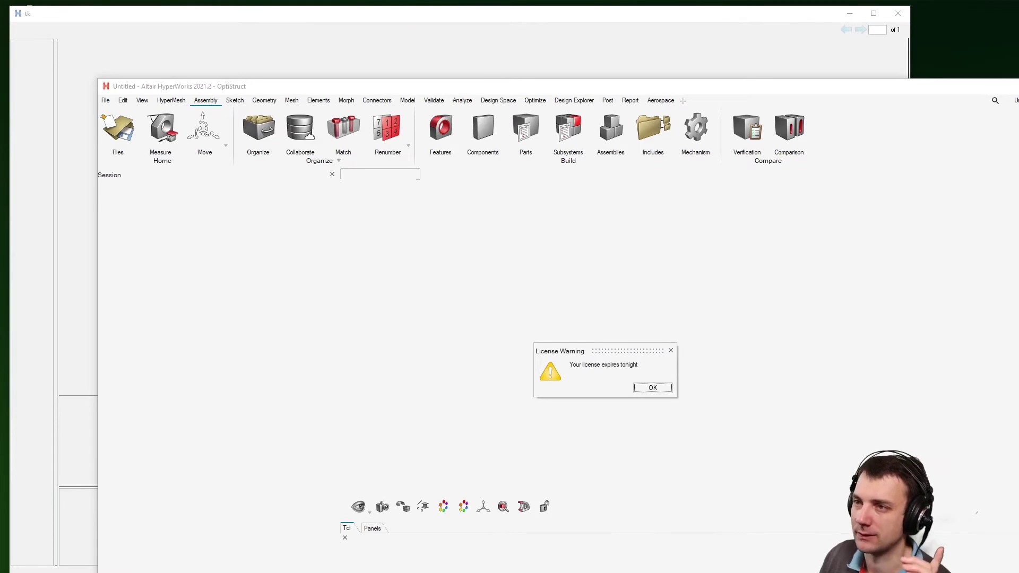
Step: Dismiss the license expiry warning and bring up the Compute Console with myBridgeOptimizationMode.fem
click(651, 390)
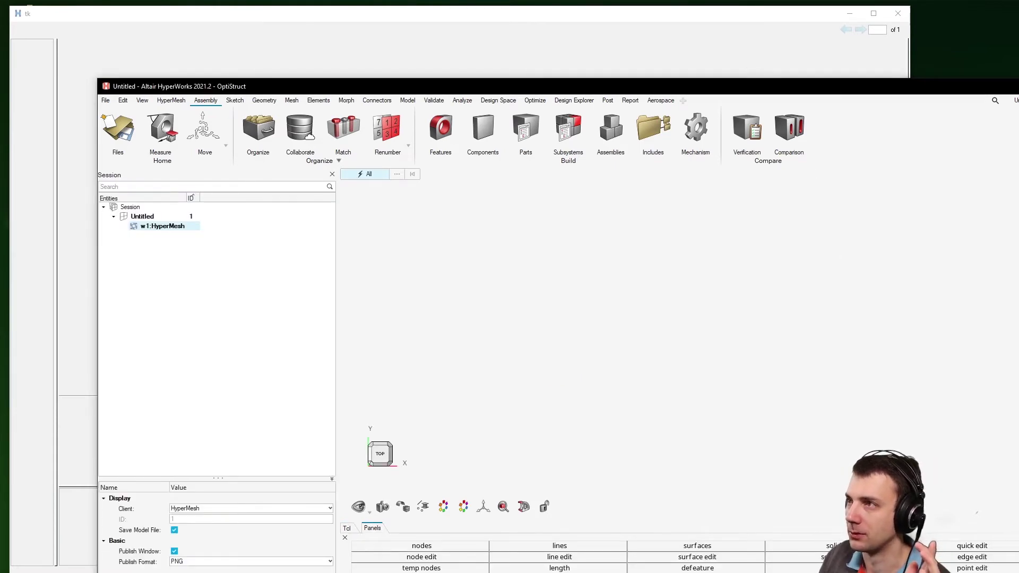
click(835, 60)
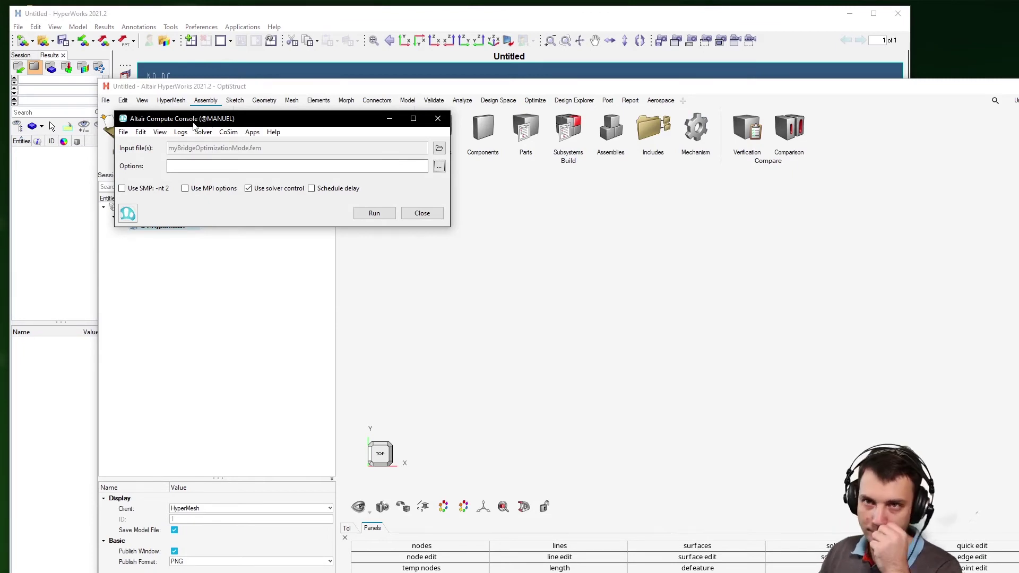
Step: Reposition the Compute Console and run the solver on myBridgeOptimizationMode.fem
drag(176, 123, 206, 142)
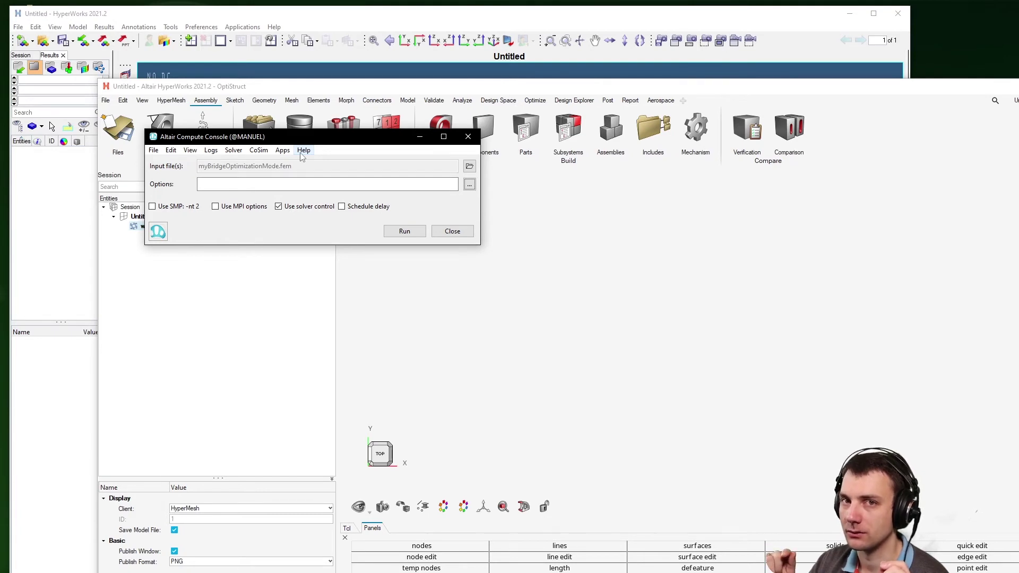
click(303, 152)
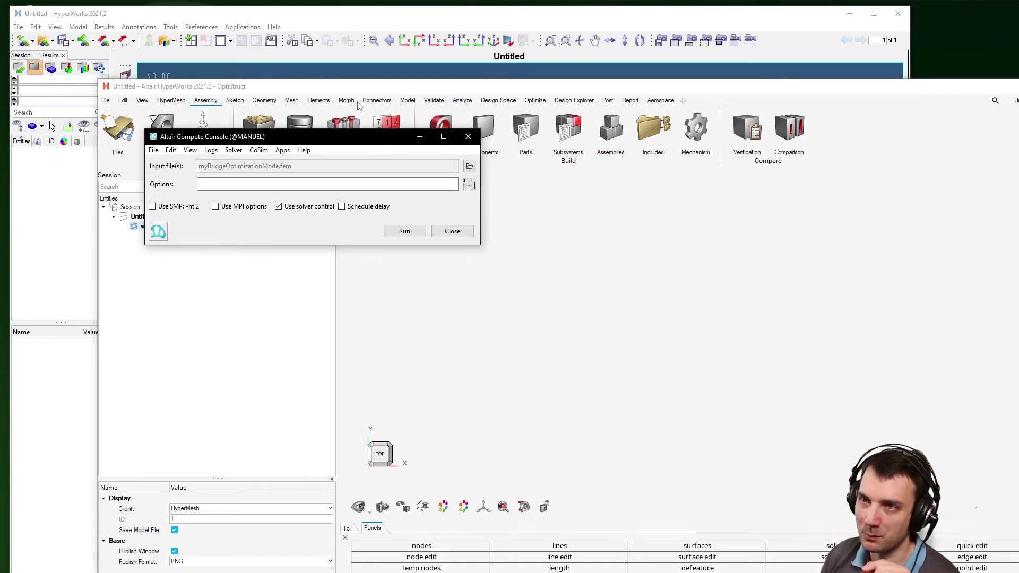
click(405, 231)
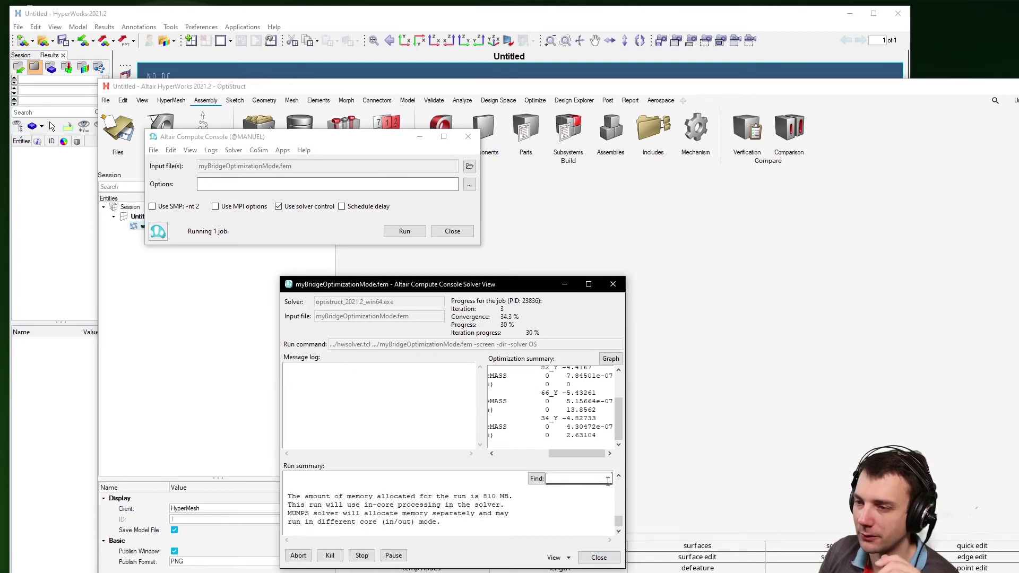
Step: Stop the solver job, end borrowing mode from the prompt, and close the Compute Console
click(599, 558)
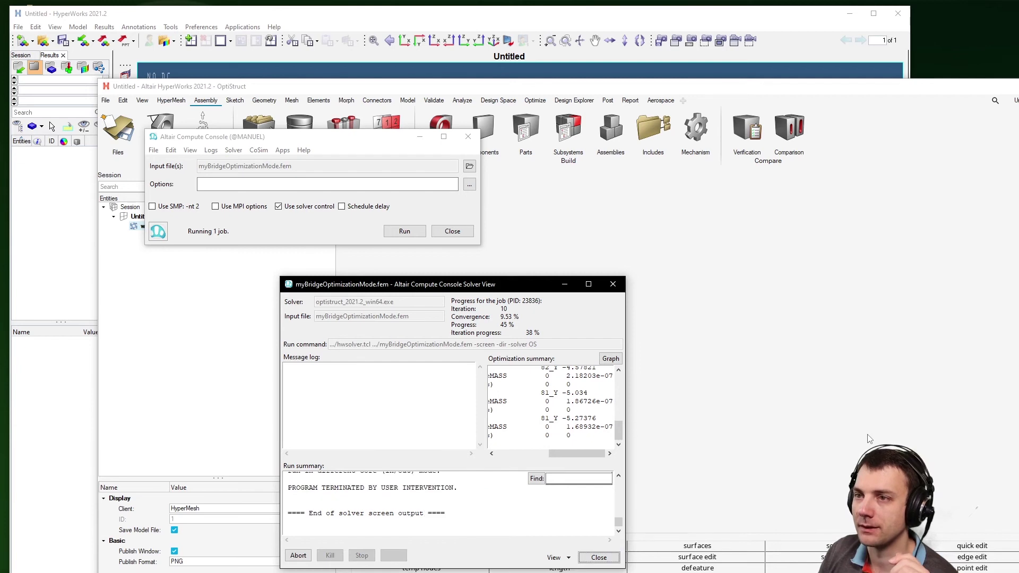
key(alt+Tab)
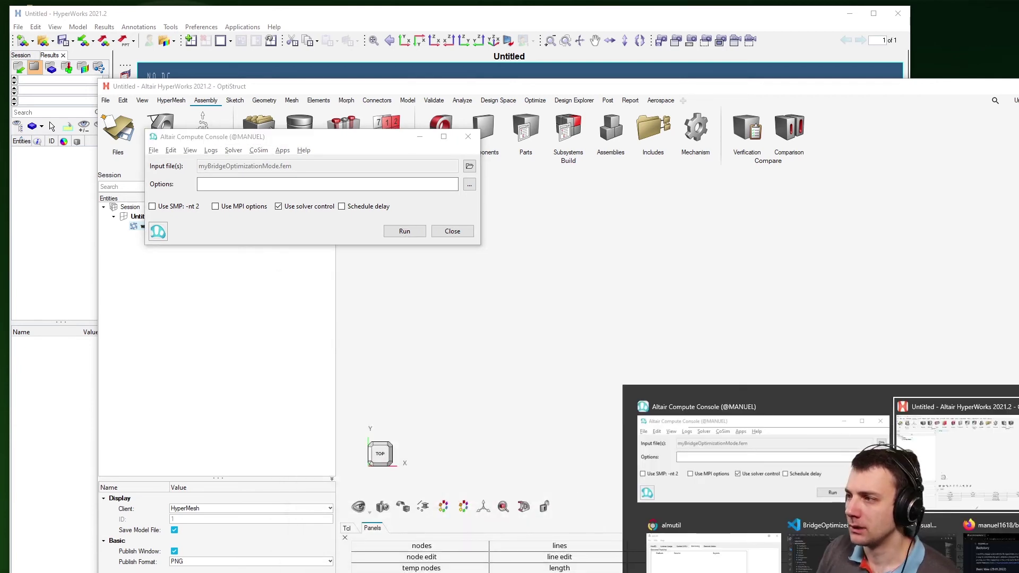
click(552, 283)
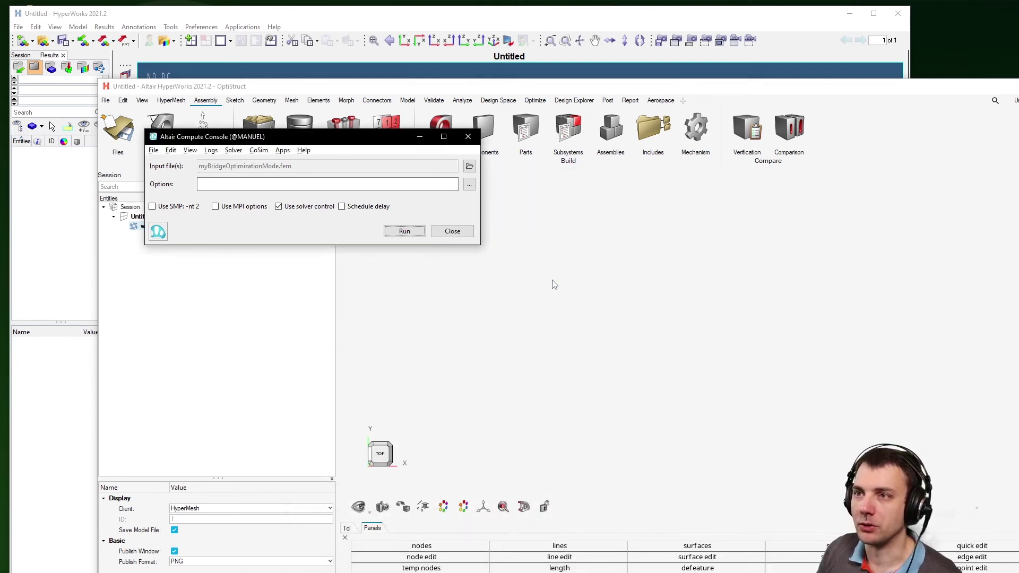
click(469, 136)
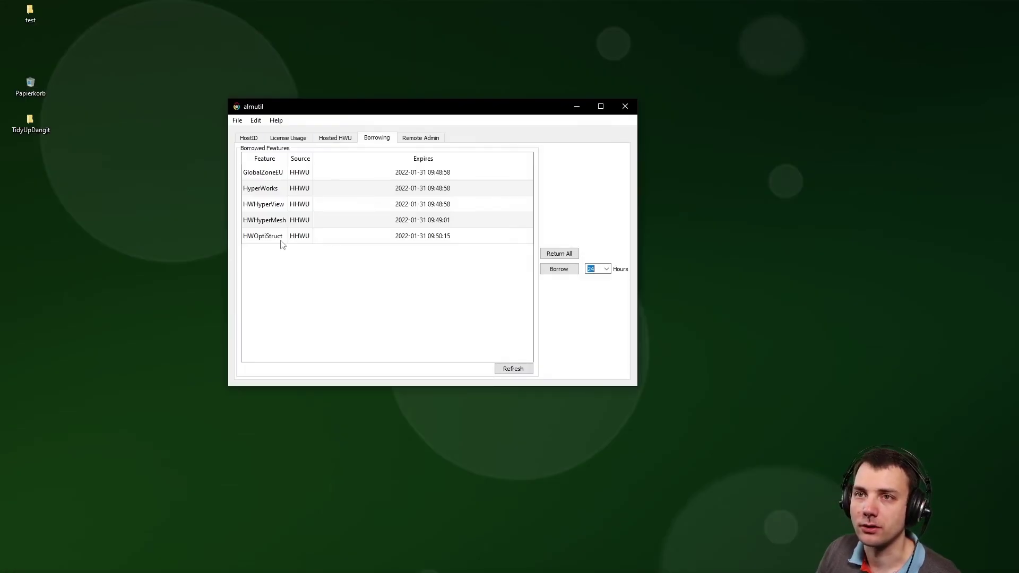
Step: Widen the Feature column and select GlobalZoneEU, HyperWorks, HWHyperView, HWHyperMesh and HWOptiStruct in turn
drag(287, 158, 349, 158)
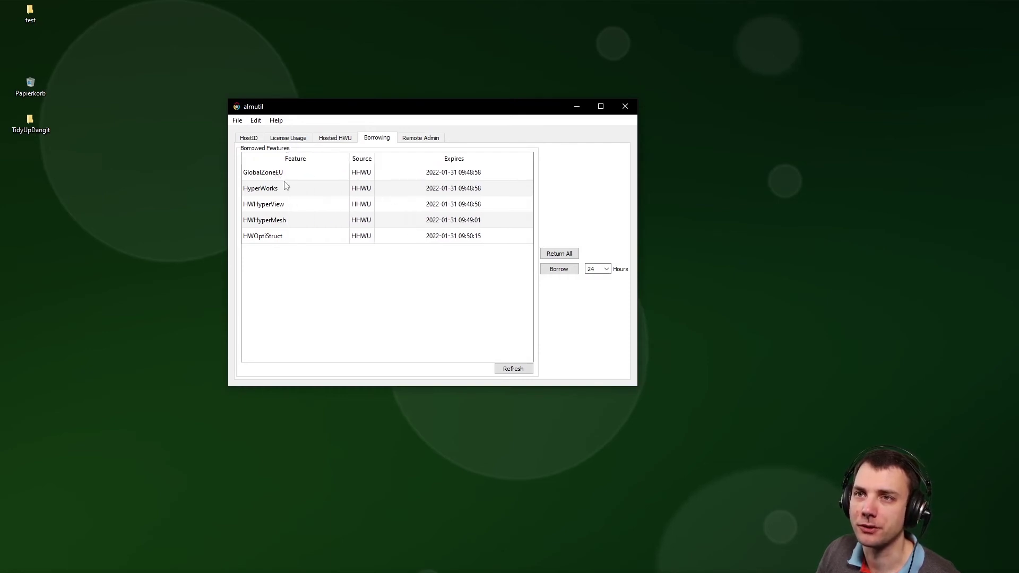
click(268, 173)
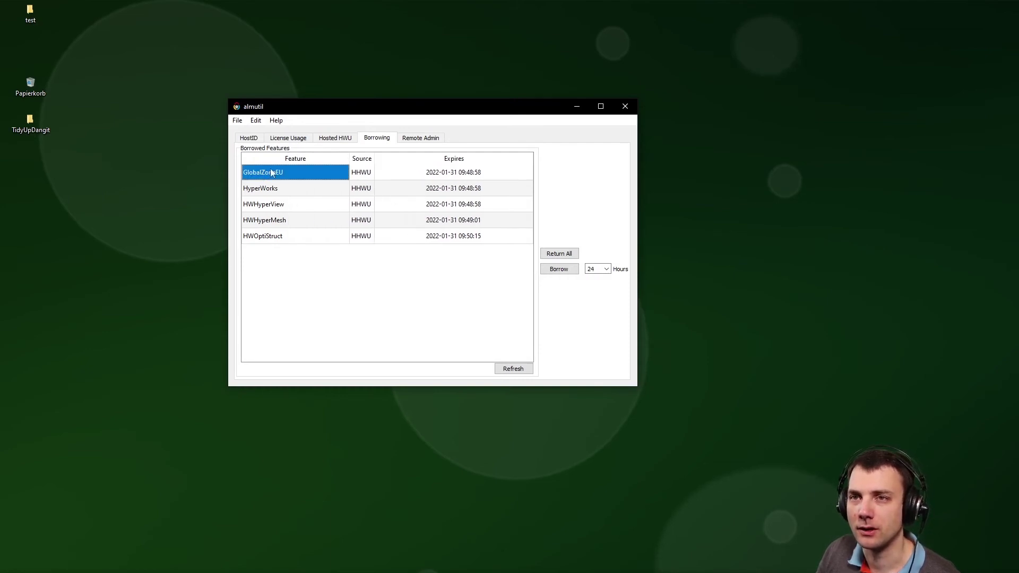
click(291, 187)
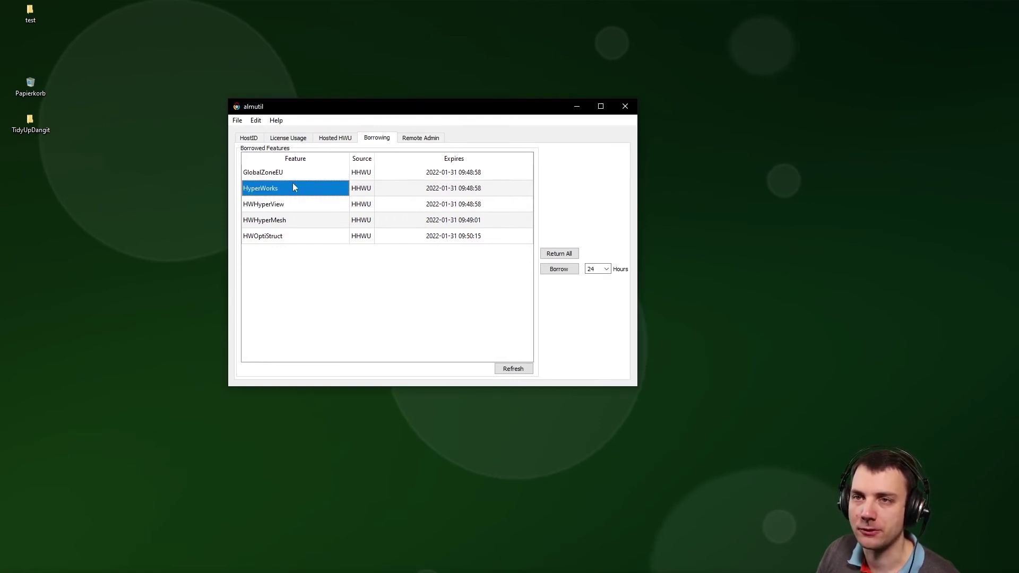
click(291, 204)
click(297, 219)
click(296, 237)
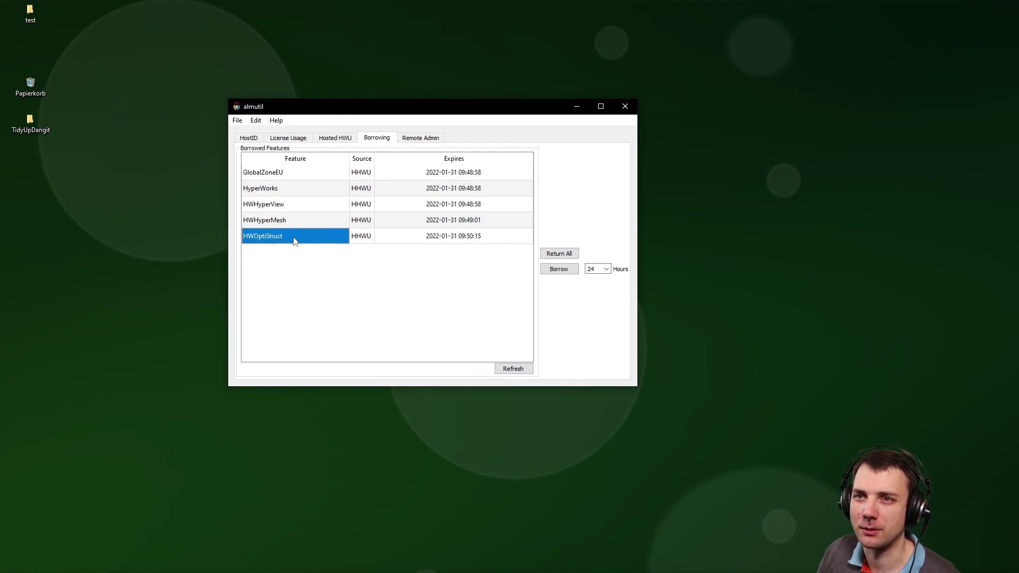